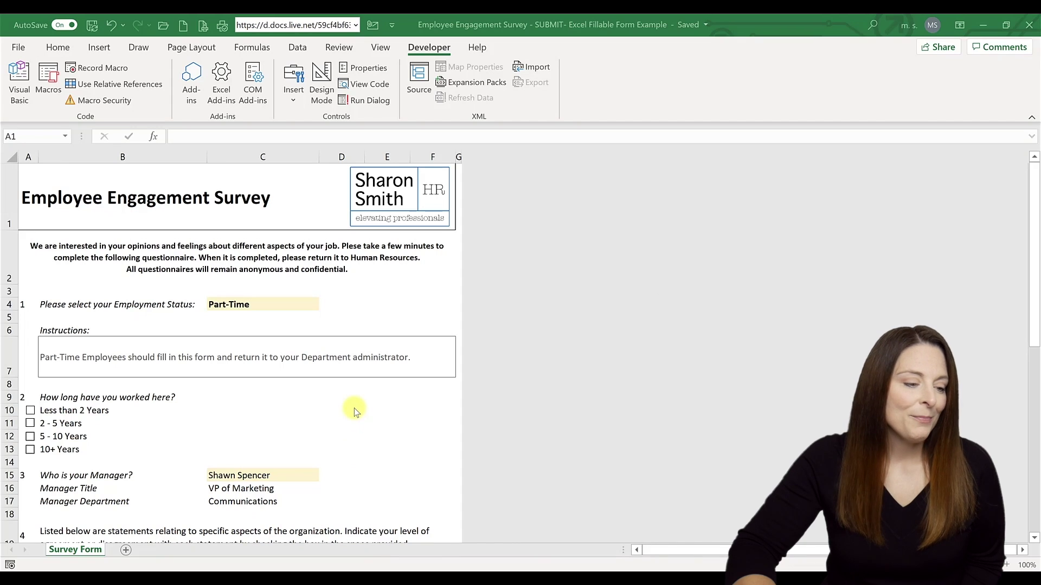
- Scroll down to the six-statement table with Agree, Neutral and Disagree checkboxes
{"action": "scroll", "coordinate": [354, 408], "scroll_direction": "down", "scroll_amount": 5}
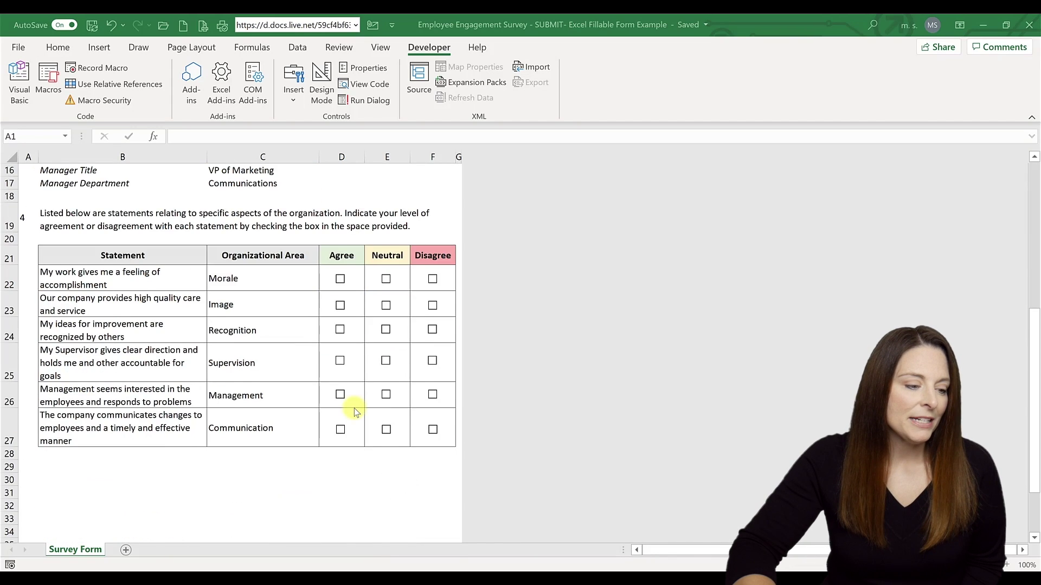
{"action": "scroll", "coordinate": [353, 408], "scroll_direction": "down", "scroll_amount": 1}
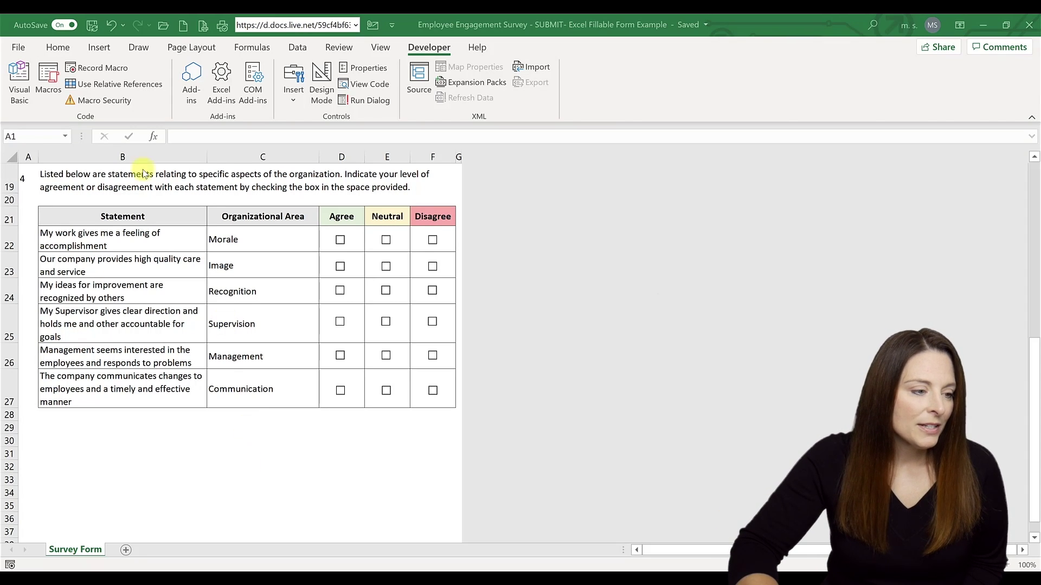
- Turn on Design Mode on the Developer tab and pick the ActiveX Command Button control
{"action": "left_click", "coordinate": [54, 45]}
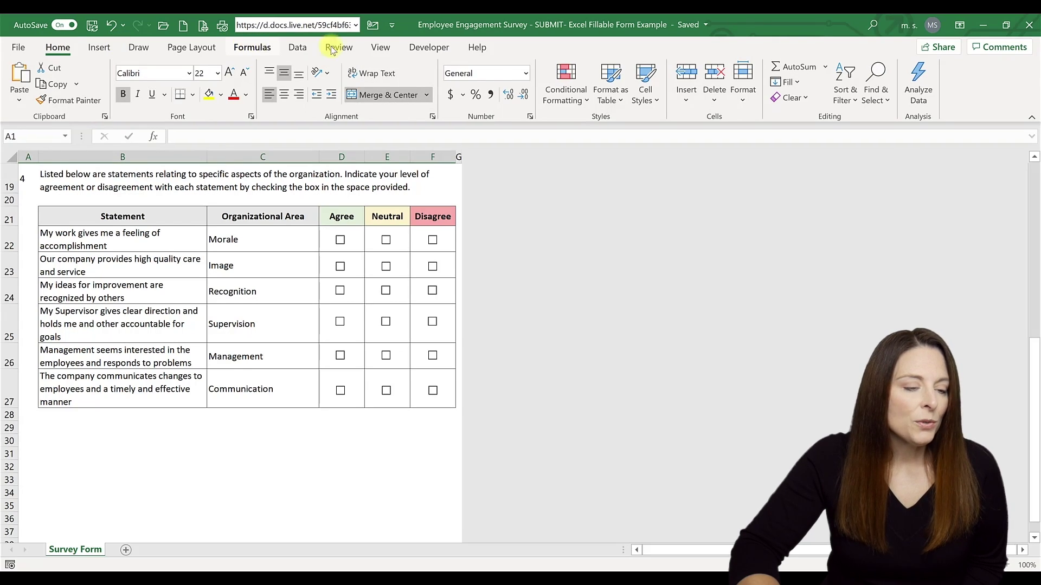
{"action": "left_click", "coordinate": [423, 51]}
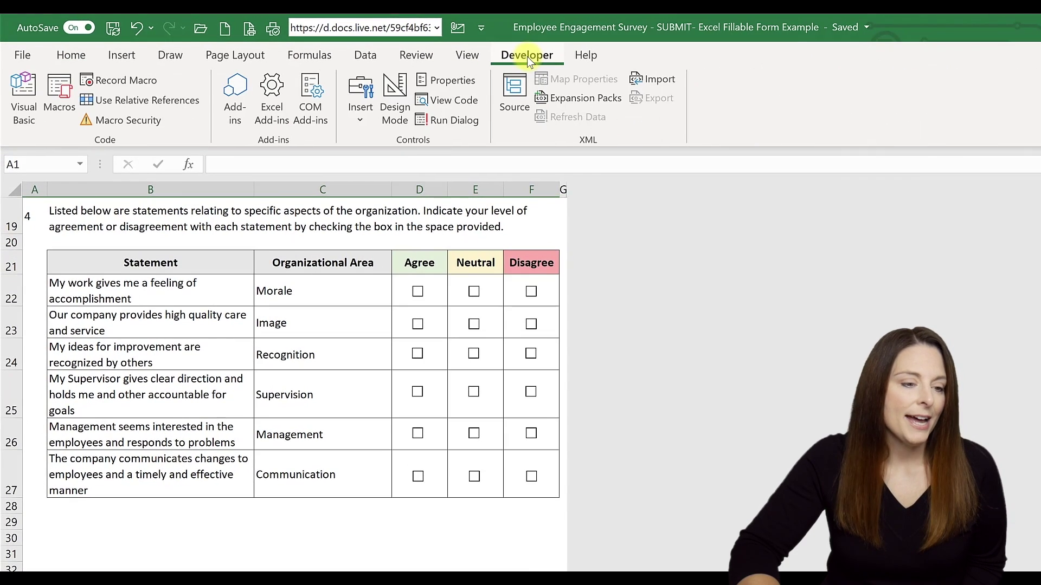
{"action": "left_click", "coordinate": [396, 120]}
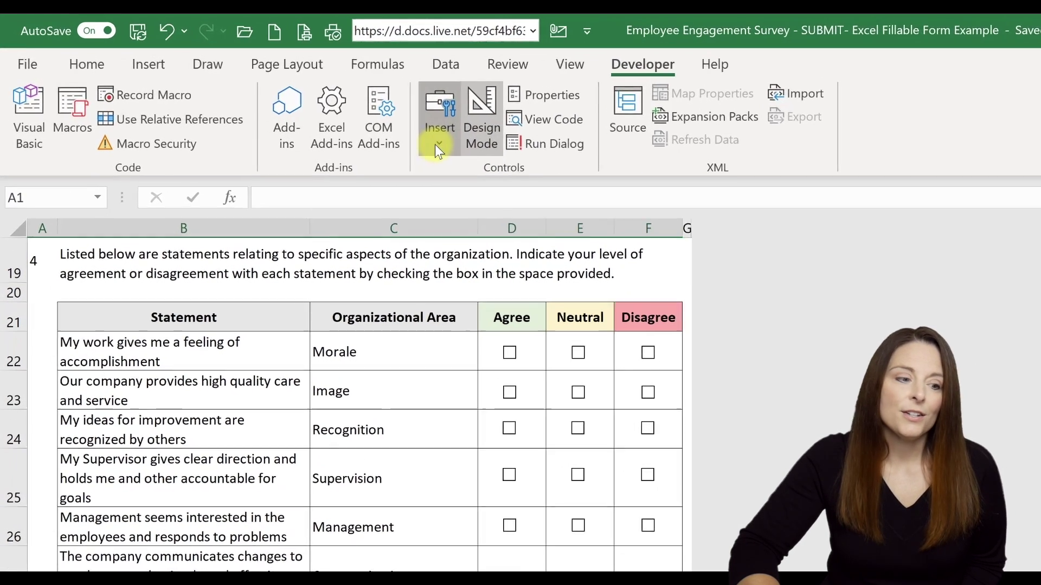
{"action": "left_click", "coordinate": [359, 124]}
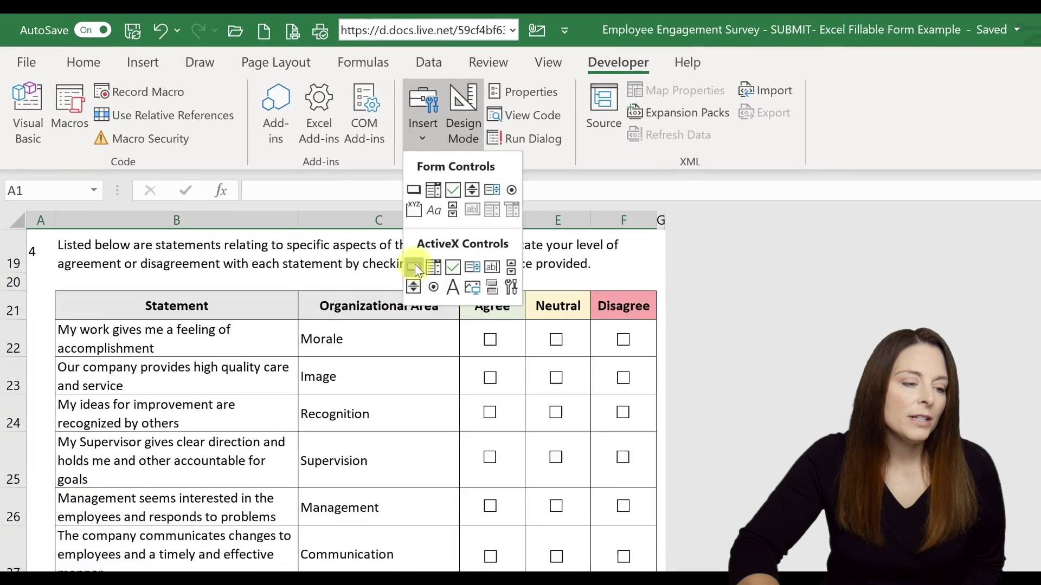
{"action": "left_click", "coordinate": [435, 278]}
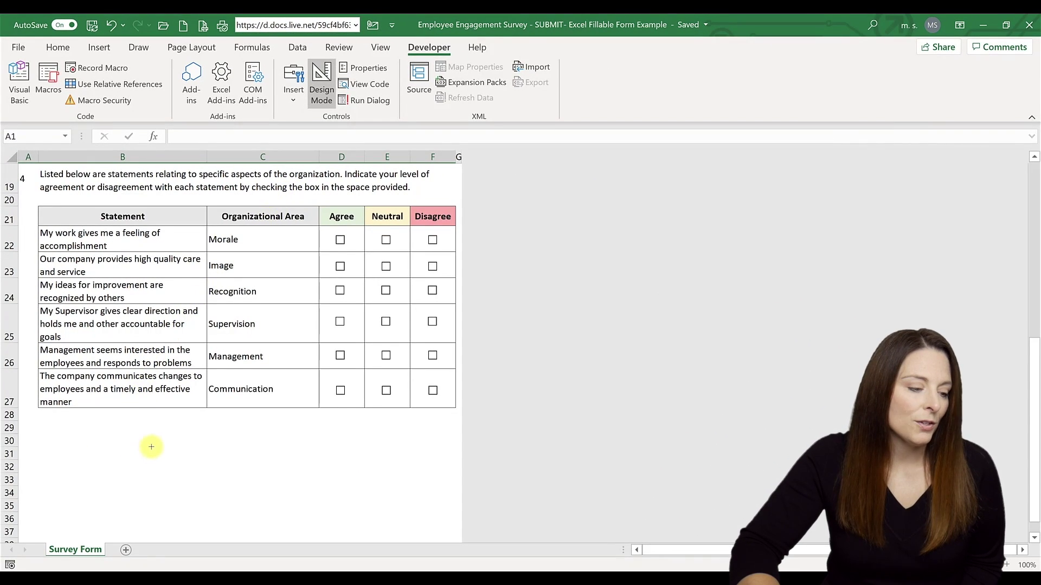
- Draw CommandButton1 below the statement table around rows 30–32, nudged slightly right
{"action": "left_click_drag", "start_coordinate": [154, 447], "coordinate": [237, 480]}
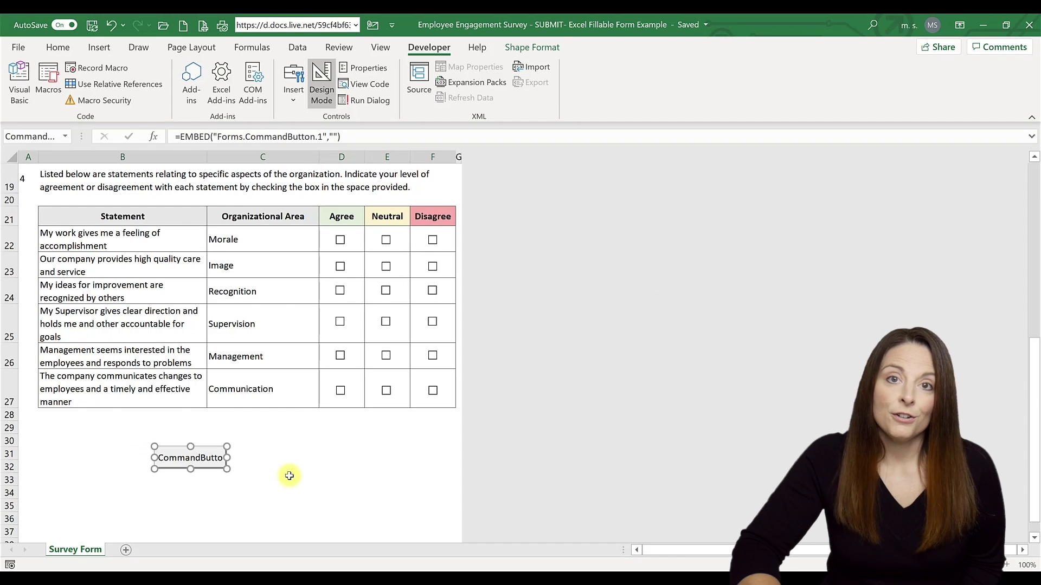
{"action": "left_click", "coordinate": [209, 458]}
{"action": "left_click_drag", "start_coordinate": [209, 458], "coordinate": [231, 455]}
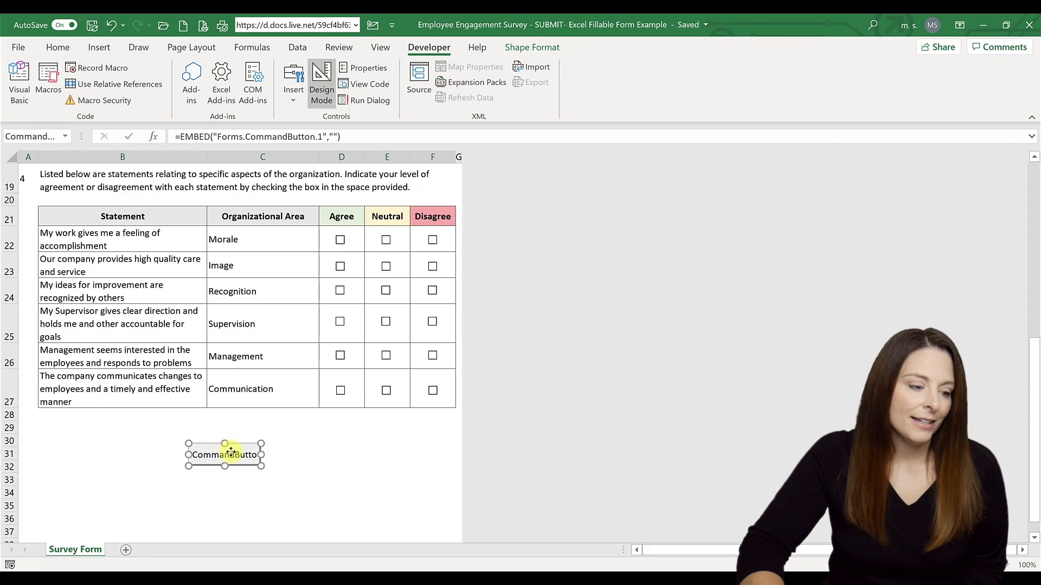
- Set the command button's BackColor to the pale yellow System ToolTip colour
{"action": "right_click", "coordinate": [231, 453]}
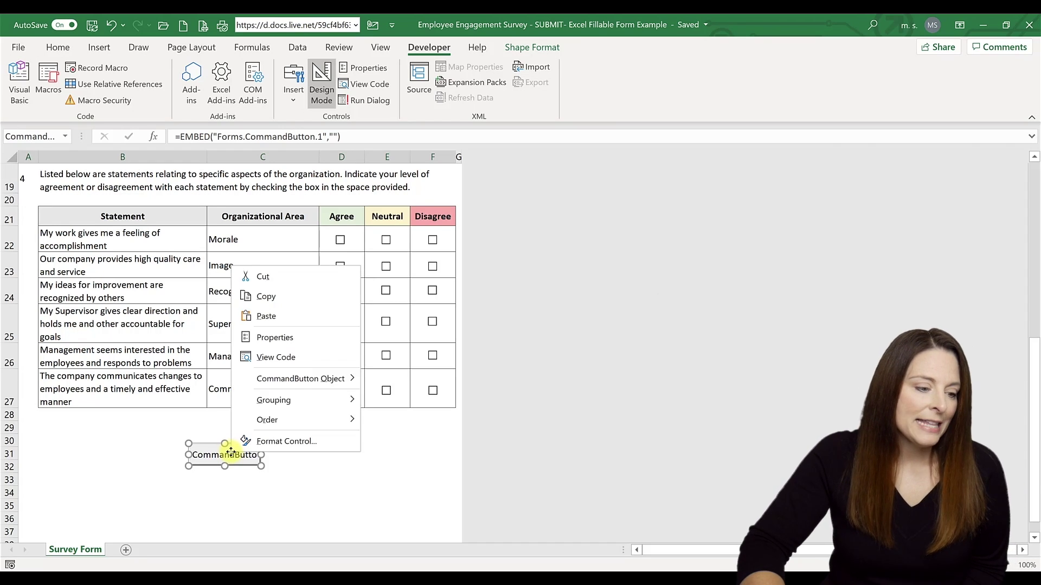
{"action": "left_click", "coordinate": [290, 339]}
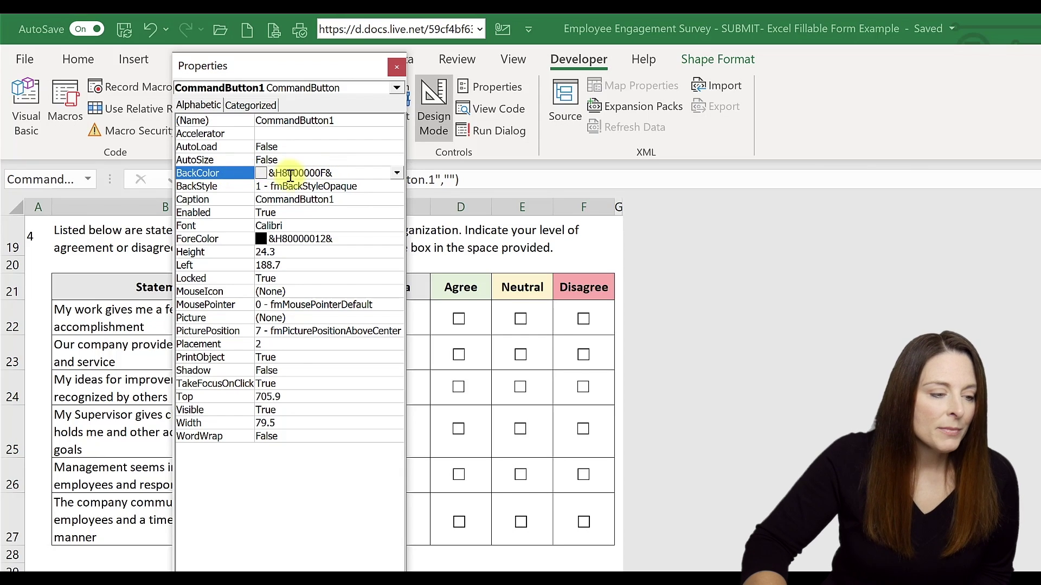
{"action": "left_click", "coordinate": [397, 175]}
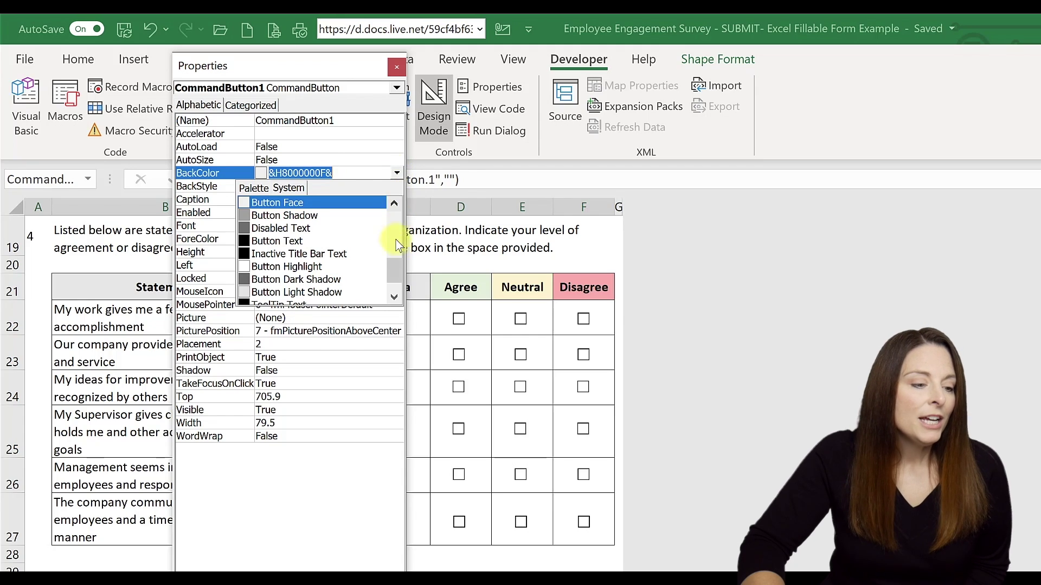
{"action": "left_click_drag", "start_coordinate": [392, 268], "coordinate": [393, 276]}
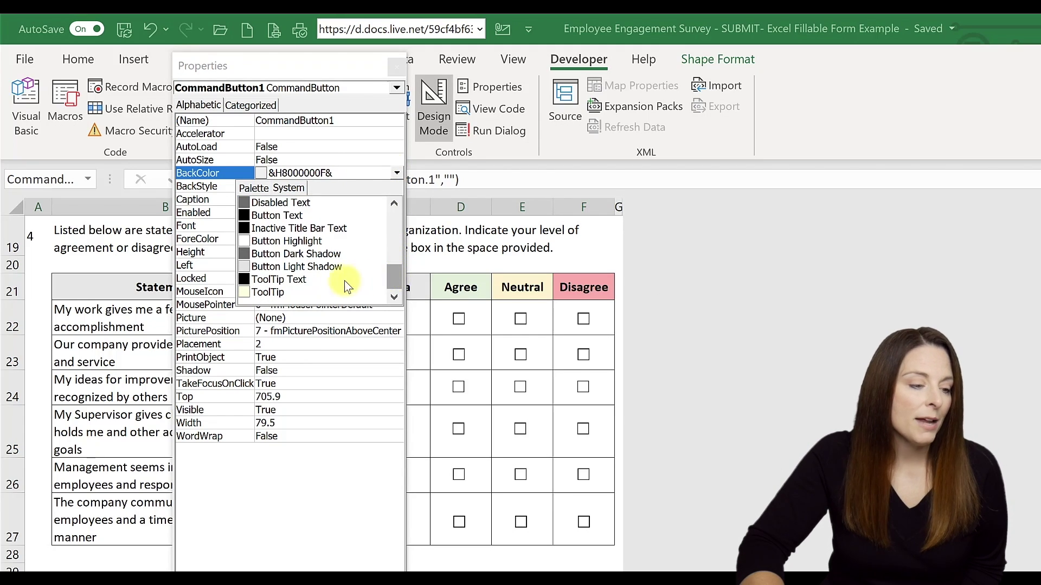
{"action": "left_click", "coordinate": [268, 292]}
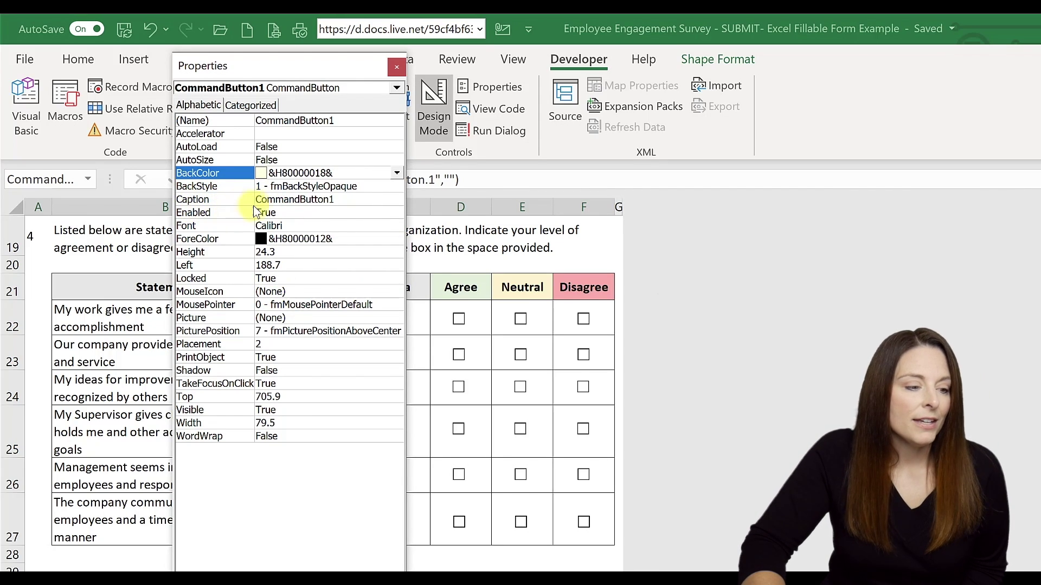
- Change the button's Caption to 'Submit' and close the Properties window
{"action": "left_click", "coordinate": [340, 200]}
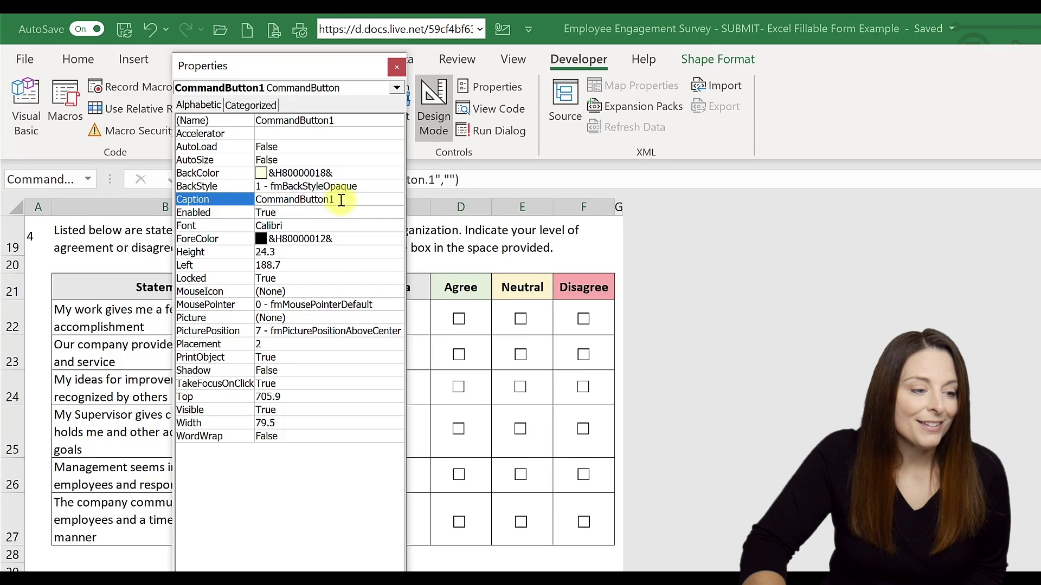
{"action": "double_click", "coordinate": [341, 200]}
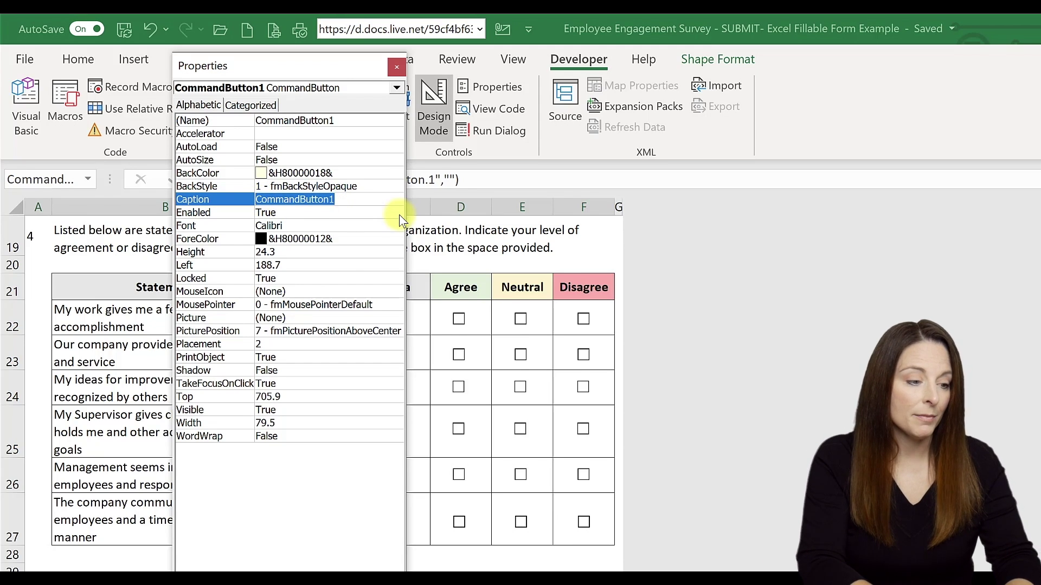
{"action": "type", "text": "Submit"}
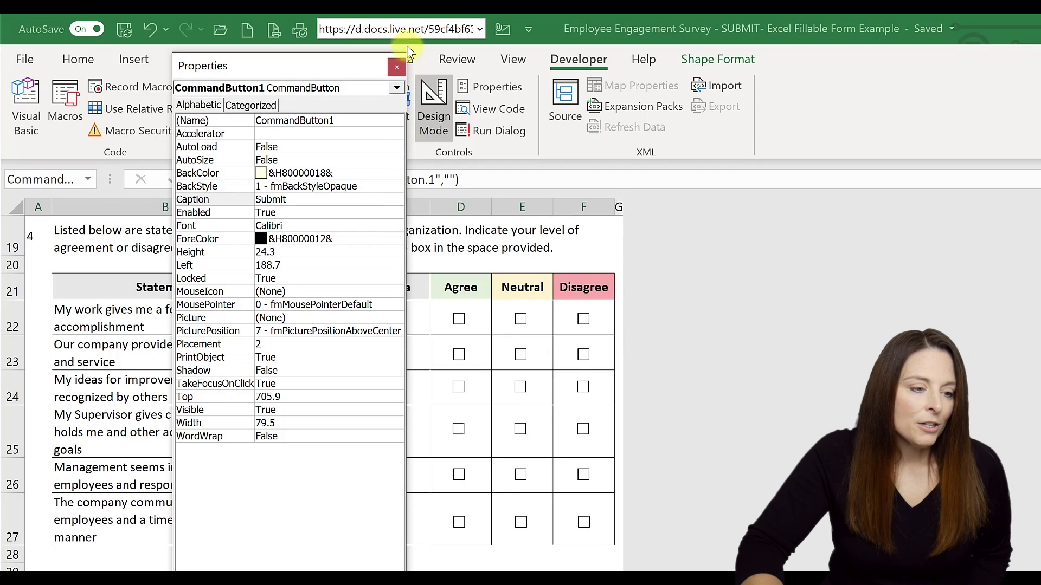
{"action": "left_click", "coordinate": [398, 63]}
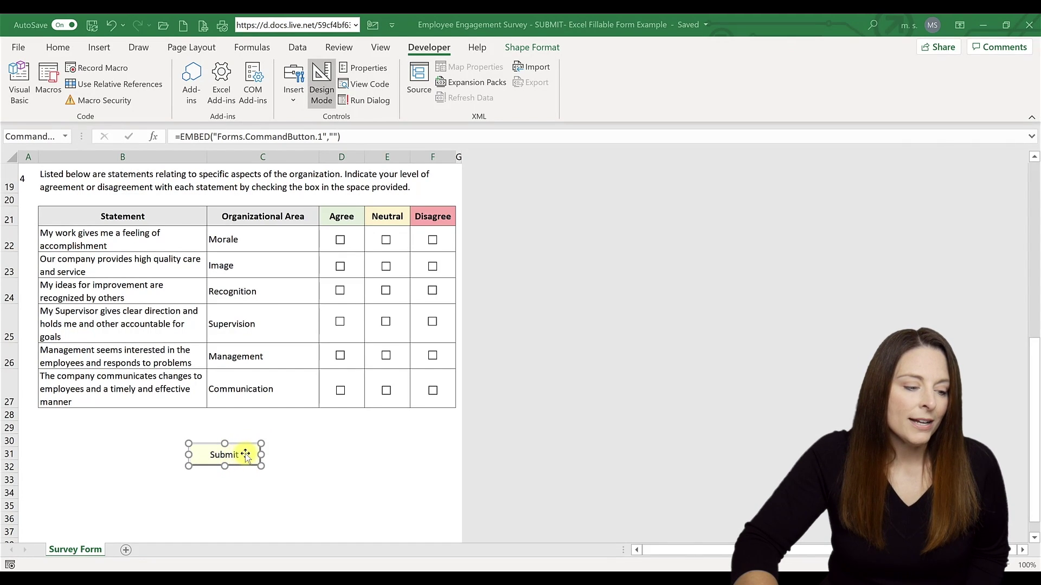
- View the Submit button's code and select Sheet1 (Survey Form) in the Project Explorer
{"action": "right_click", "coordinate": [245, 454]}
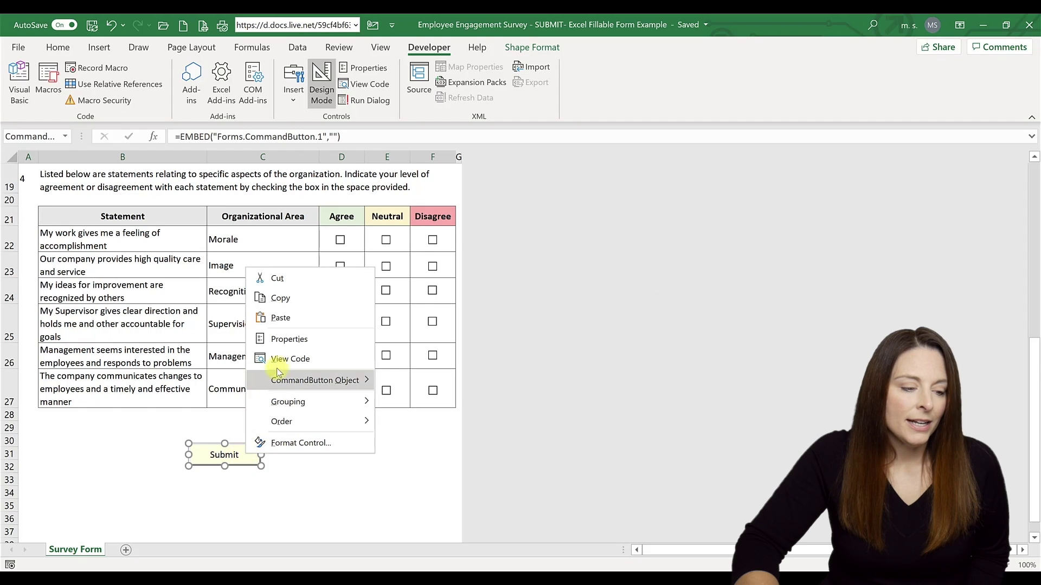
{"action": "left_click", "coordinate": [299, 360]}
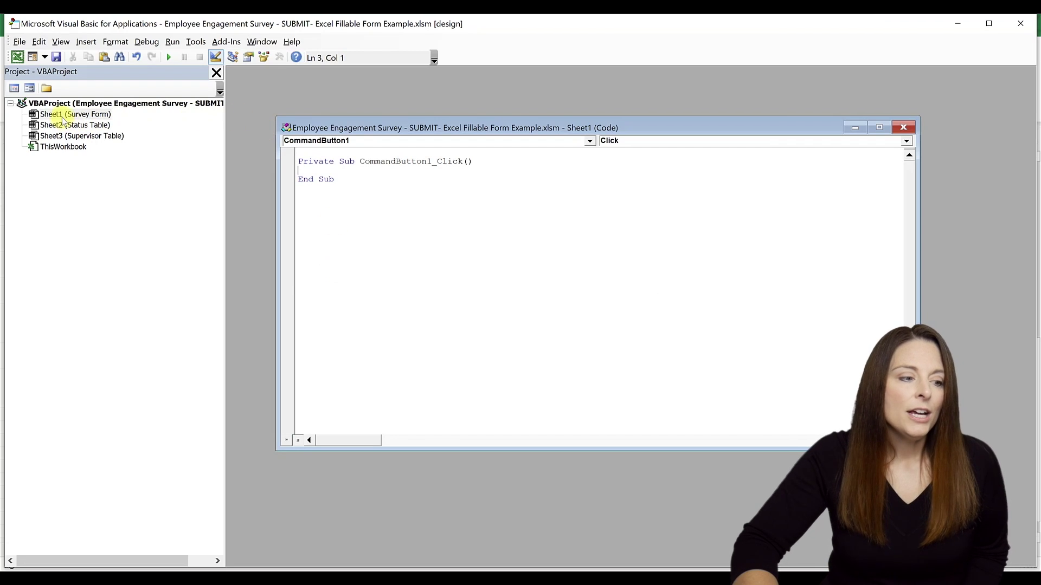
{"action": "left_click", "coordinate": [78, 116]}
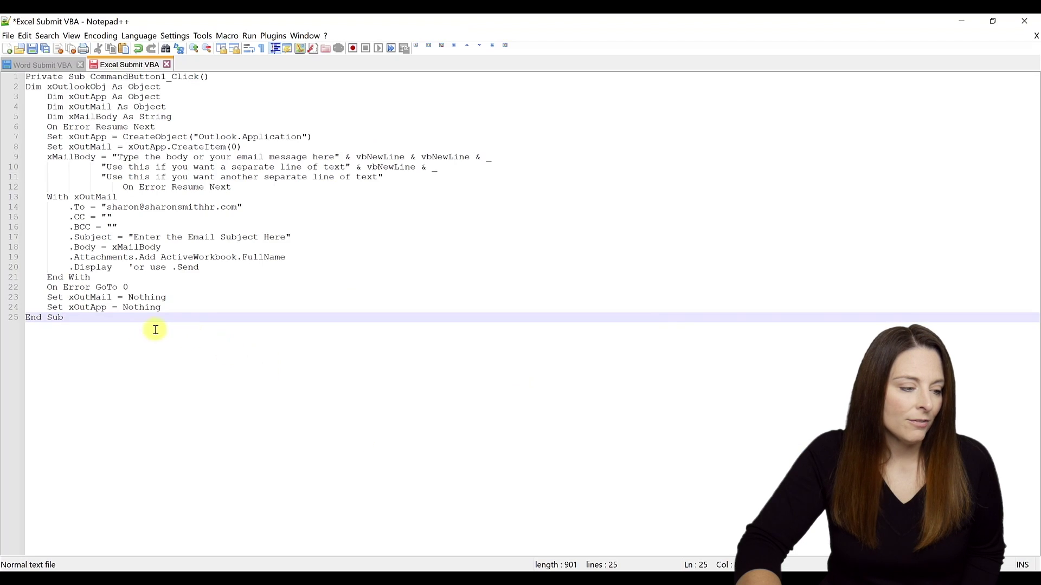
- Copy the full Submit macro from Notepad++ and delete the empty Sub stub in Sheet1's code
{"action": "left_click_drag", "start_coordinate": [71, 321], "coordinate": [27, 74]}
{"action": "key", "text": "ctrl+c"}
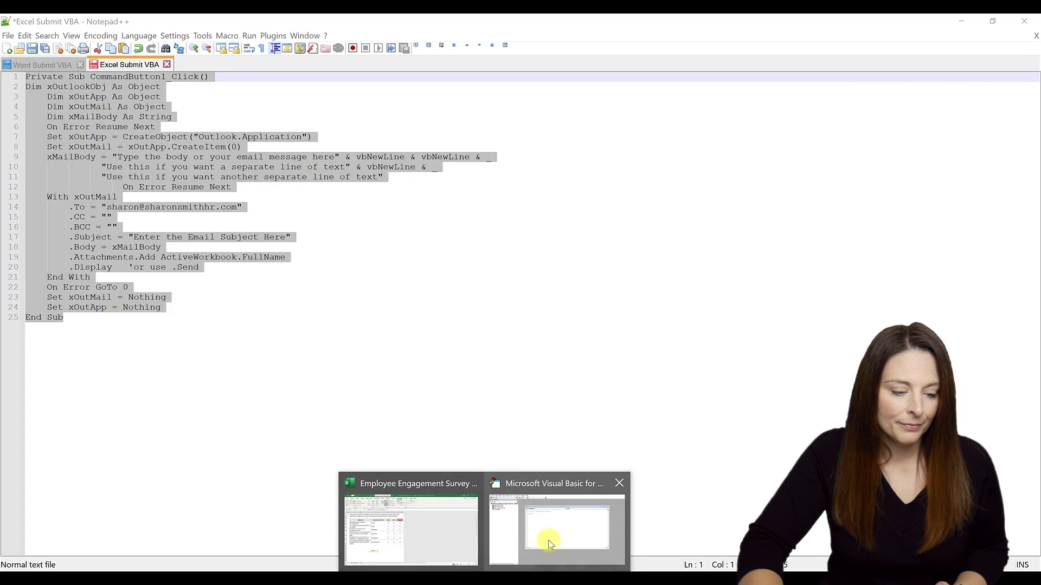
{"action": "left_click", "coordinate": [548, 540]}
{"action": "left_click_drag", "start_coordinate": [302, 161], "coordinate": [389, 195]}
{"action": "key", "text": "BackSpace"}
{"action": "key", "text": "BackSpace"}
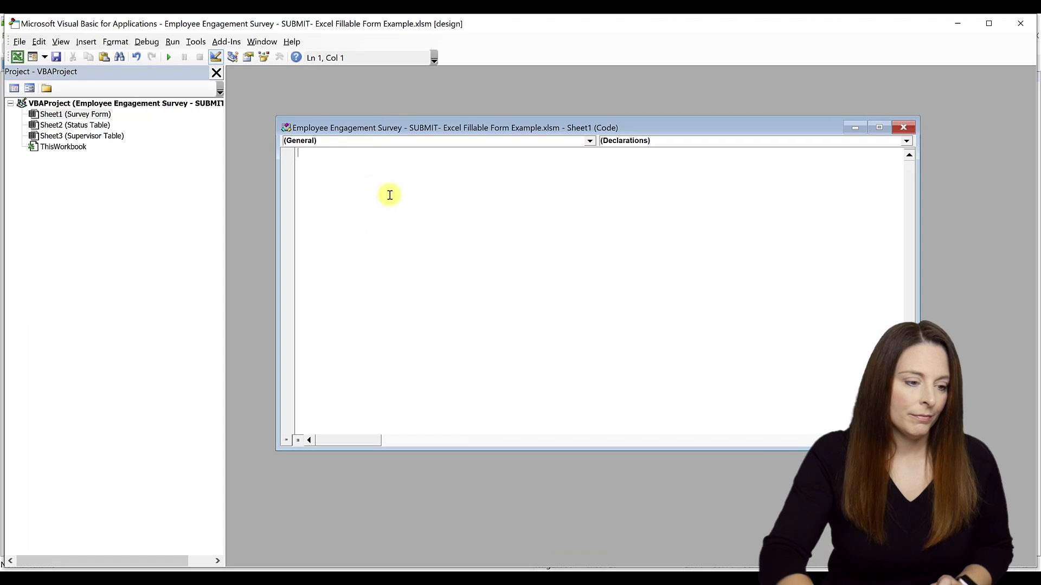
- Paste the CommandButton1_Click Outlook-email macro into Sheet1's code and reposition the window
{"action": "key", "text": "ctrl+v"}
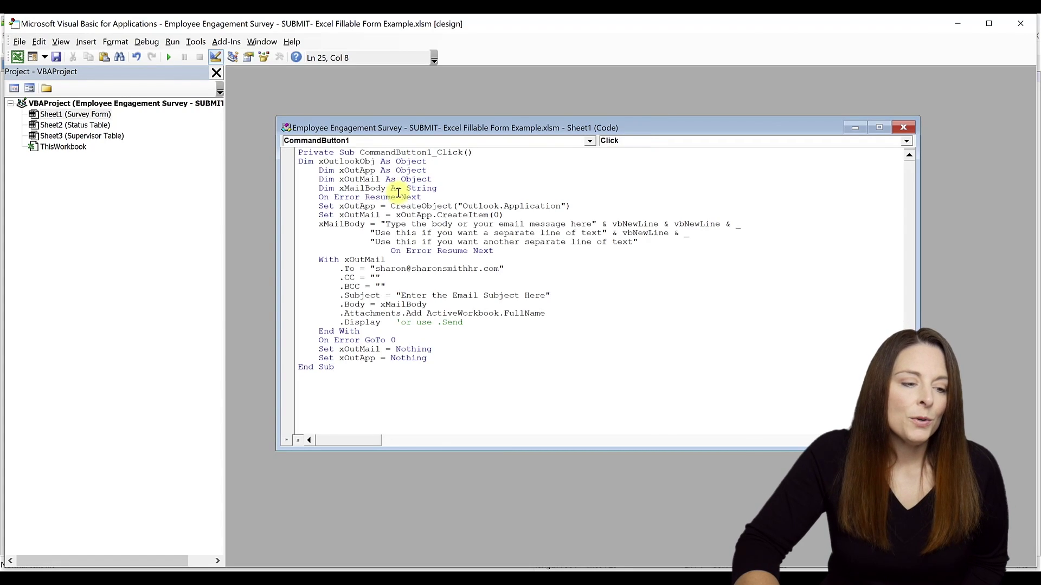
{"action": "left_click_drag", "start_coordinate": [388, 122], "coordinate": [362, 85]}
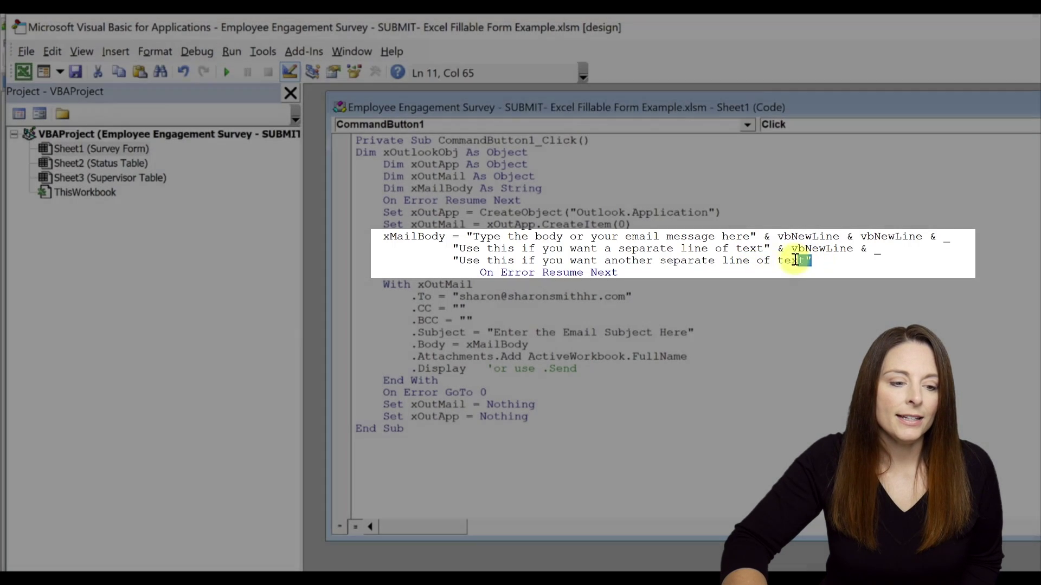
- Review the optional body and BCC lines, then save the workbook and close the VBA editor
{"action": "left_click_drag", "start_coordinate": [812, 260], "coordinate": [374, 253]}
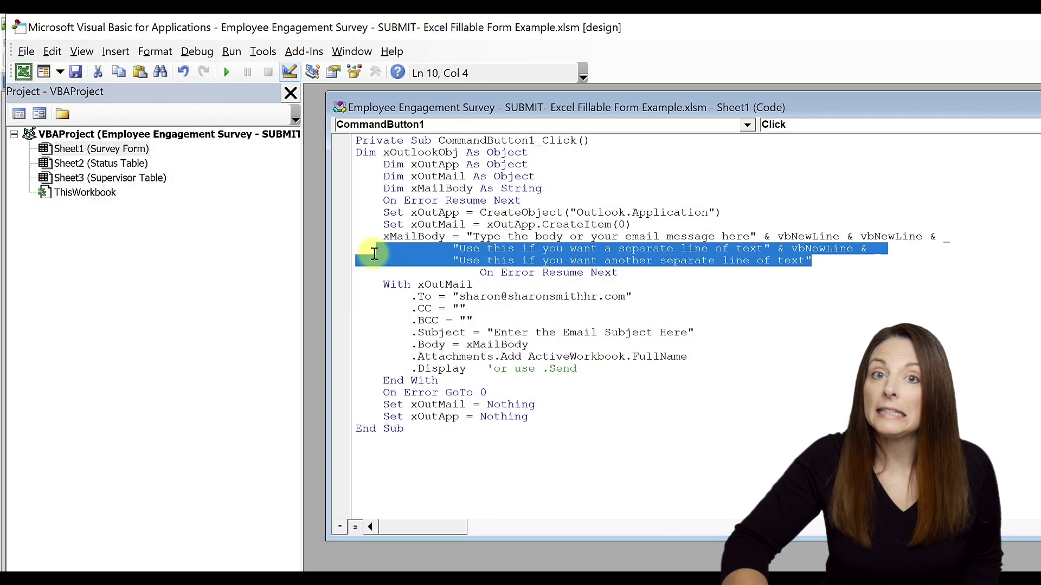
{"action": "left_click", "coordinate": [605, 261]}
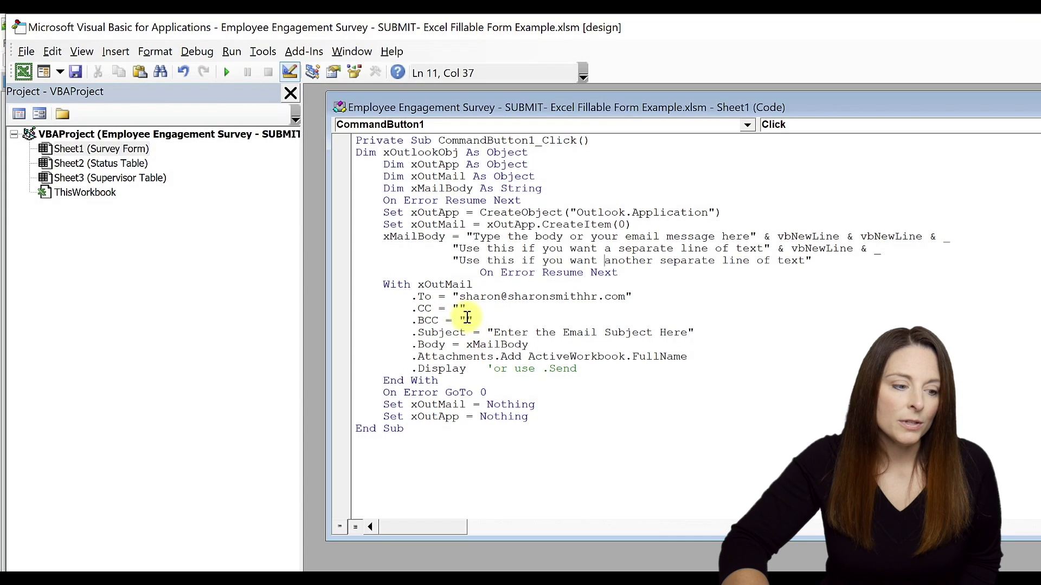
{"action": "left_click", "coordinate": [466, 320]}
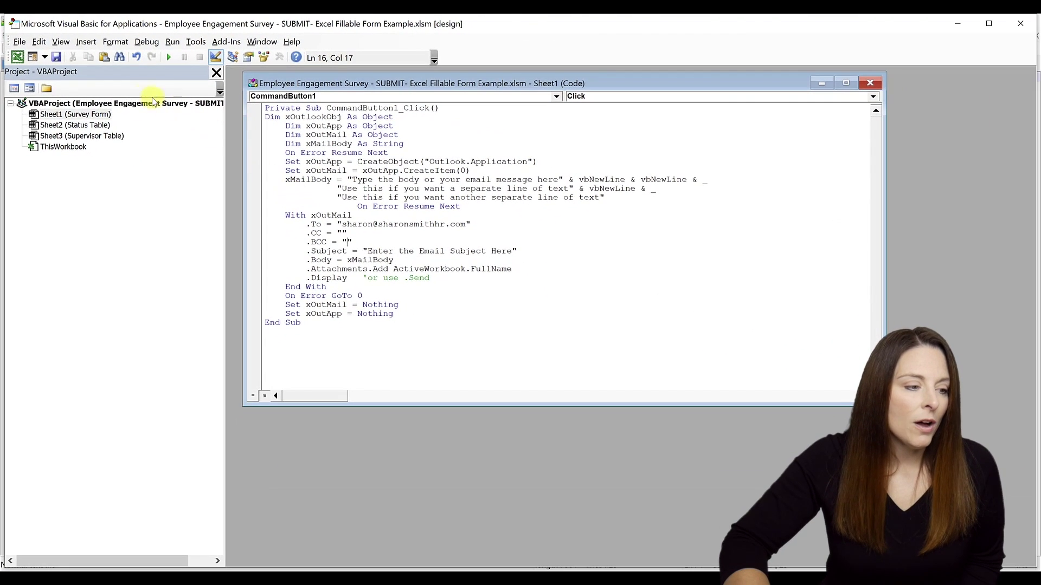
{"action": "left_click", "coordinate": [56, 57]}
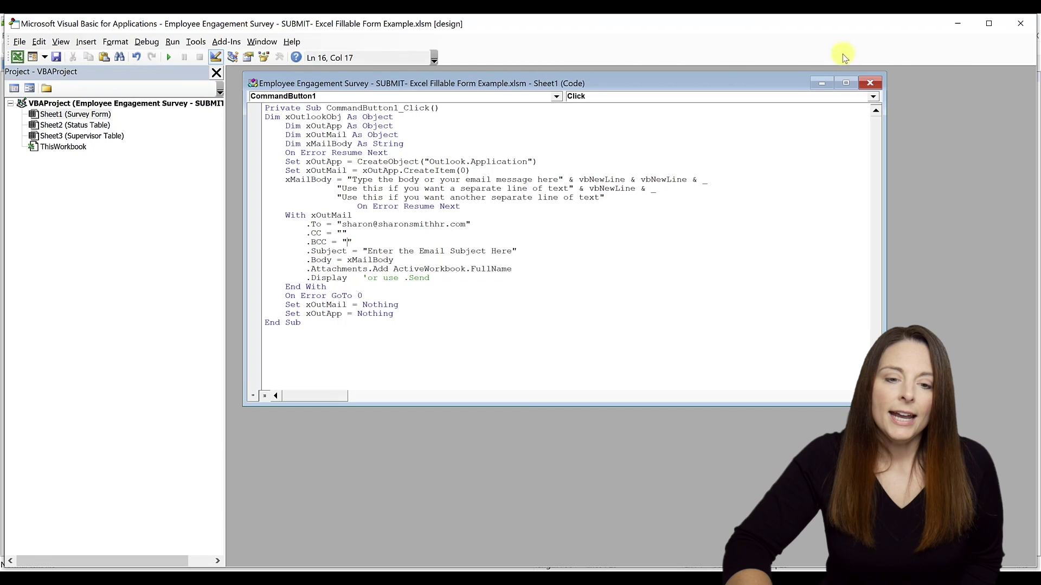
{"action": "left_click", "coordinate": [1019, 25]}
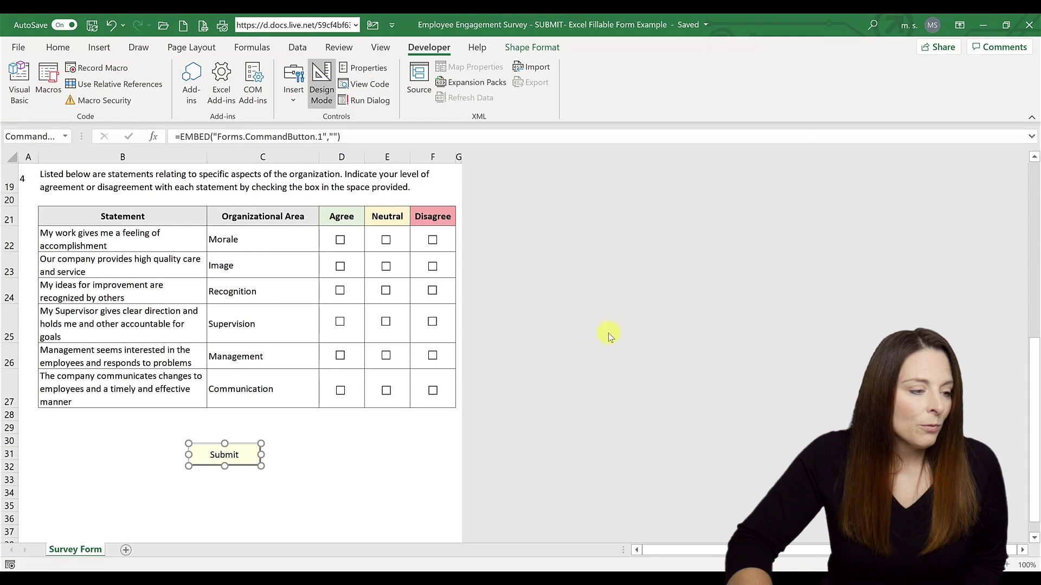
{"action": "left_click", "coordinate": [16, 48]}
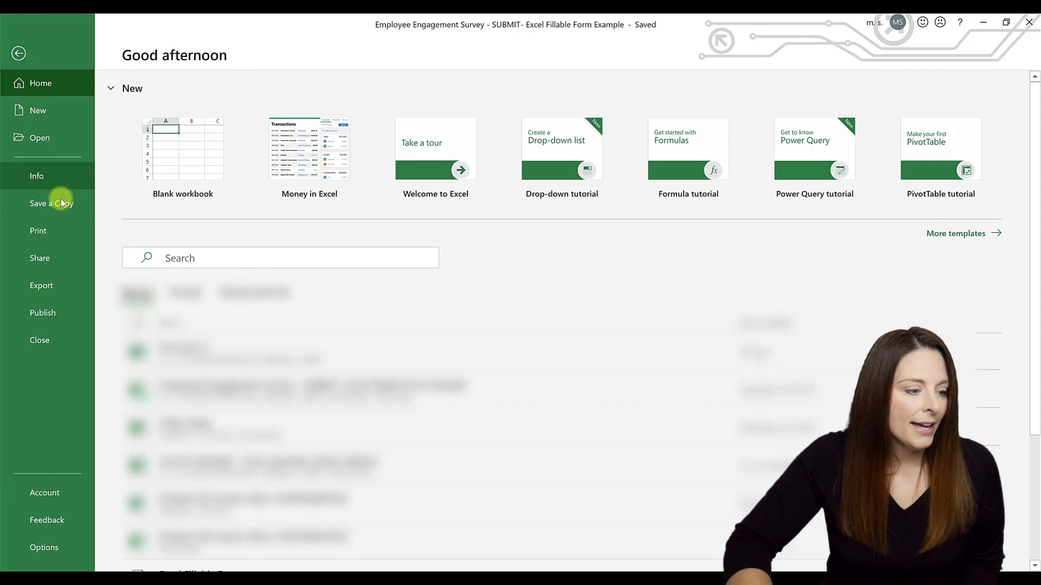
{"action": "left_click", "coordinate": [61, 206]}
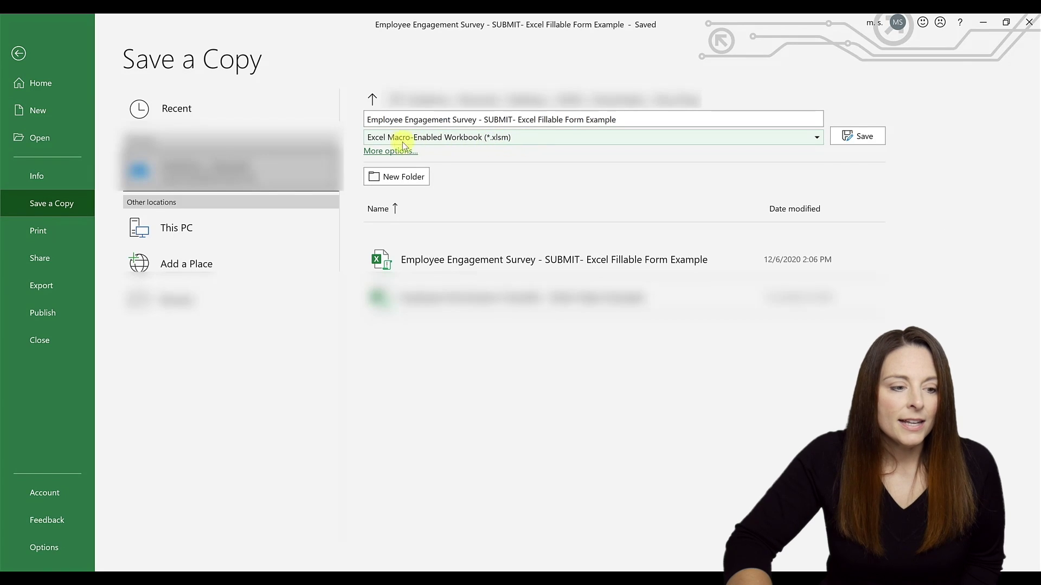
{"action": "left_click", "coordinate": [817, 139]}
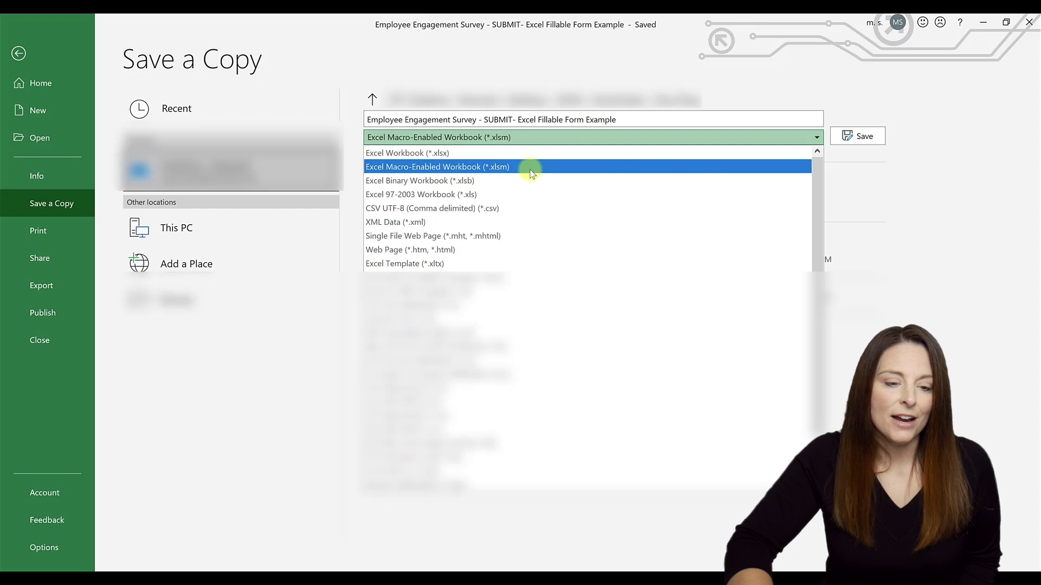
{"action": "left_click", "coordinate": [824, 158]}
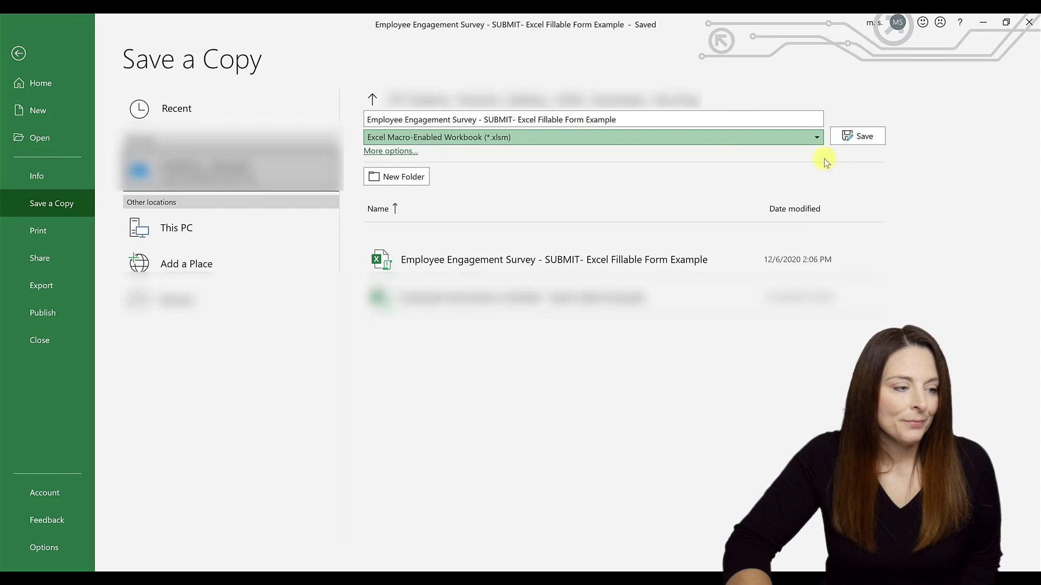
{"action": "left_click", "coordinate": [17, 54]}
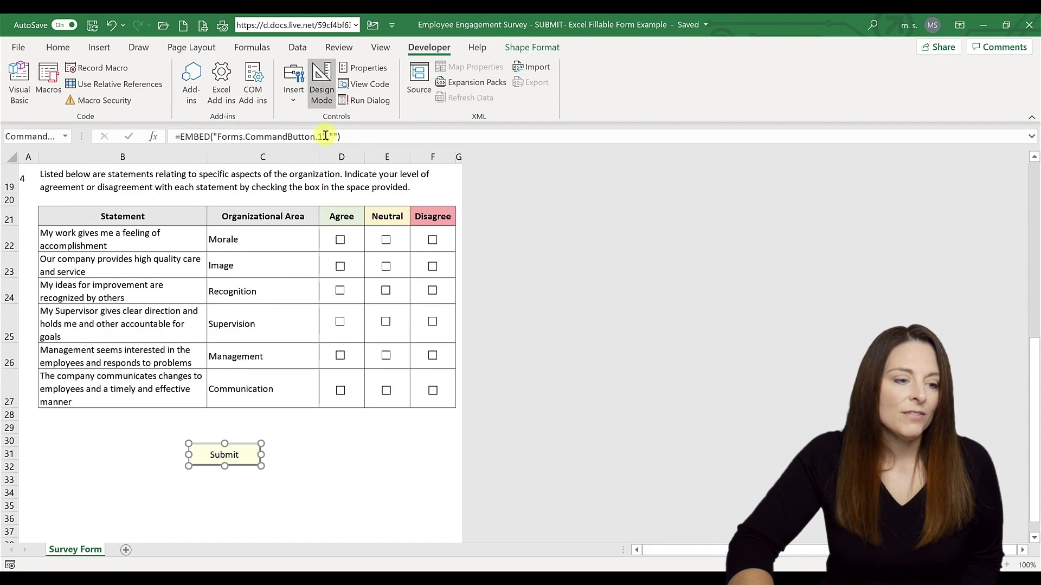
- Exit Design Mode, tick Agree for Morale, Neutral for Image, Disagree for Recognition, and Submit
{"action": "left_click", "coordinate": [327, 102]}
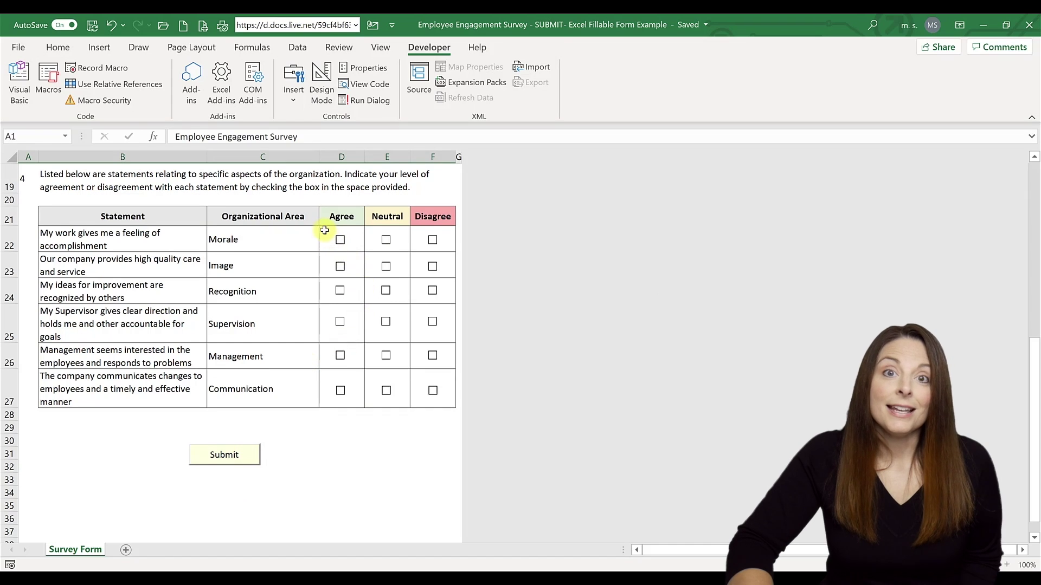
{"action": "left_click", "coordinate": [340, 239]}
{"action": "left_click", "coordinate": [385, 266]}
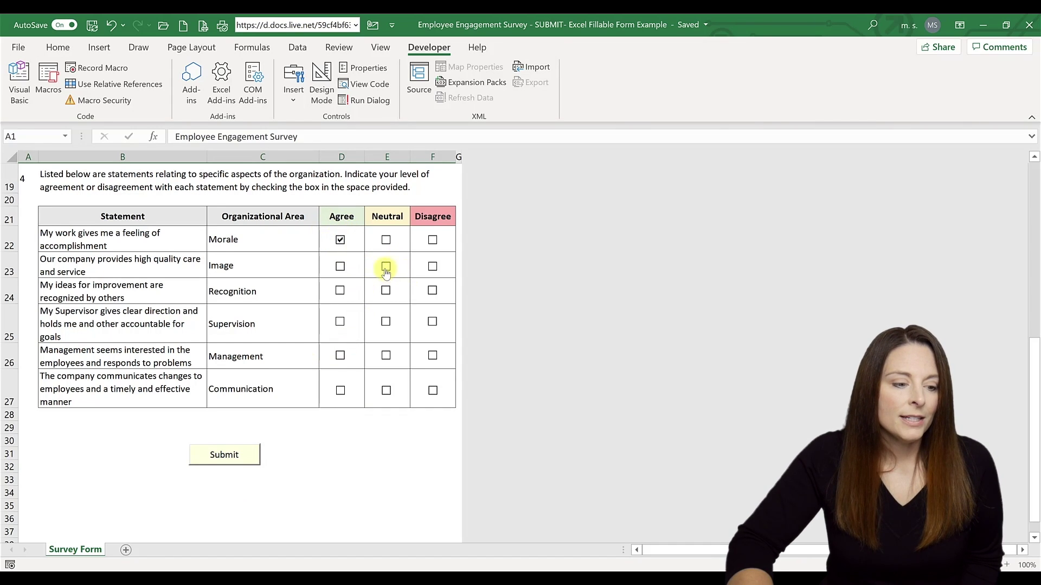
{"action": "left_click", "coordinate": [431, 292]}
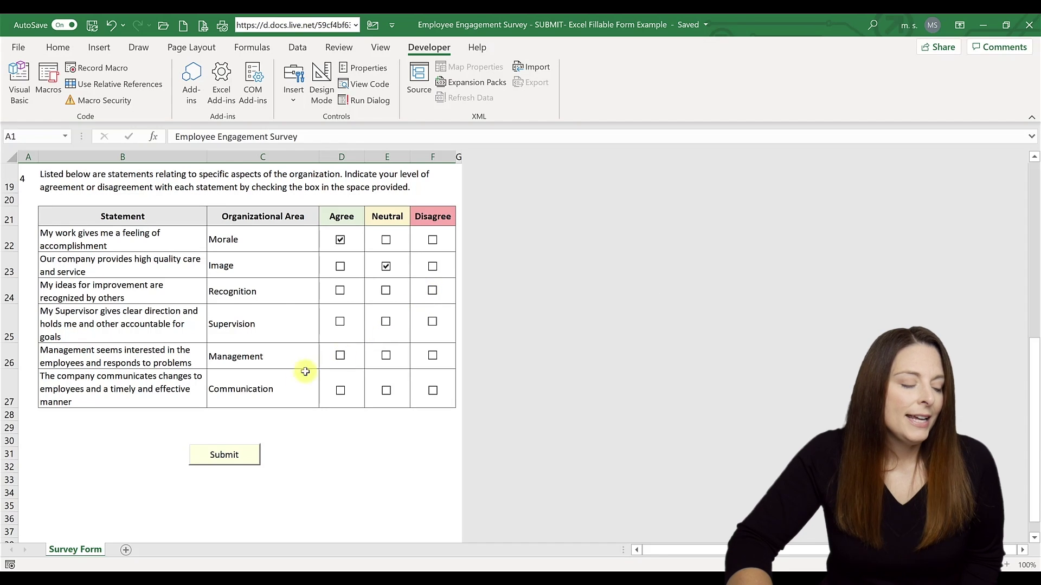
{"action": "left_click", "coordinate": [228, 456]}
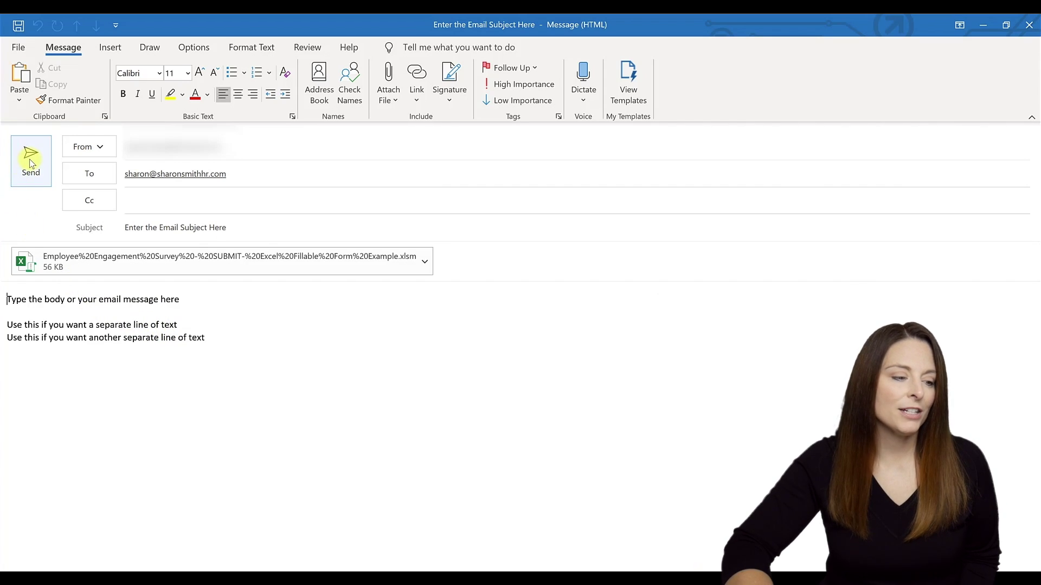
- Select the attached .xlsm survey workbook in the generated Outlook message
{"action": "left_click", "coordinate": [228, 271]}
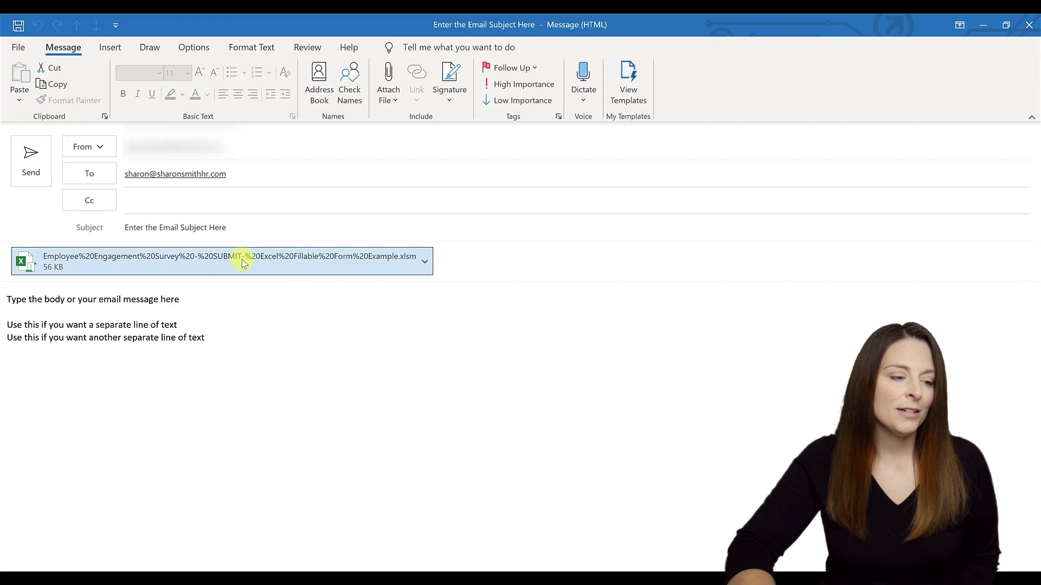